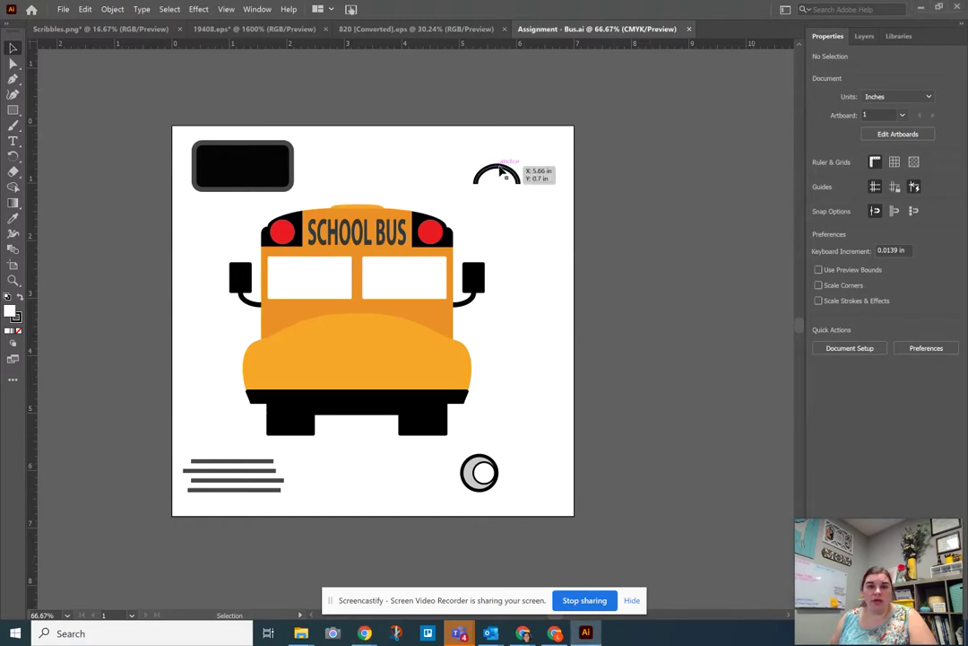
- Drag the dark arc onto the bus's right windshield as a wiper and nudge it slightly
drag(504, 172, 405, 287)
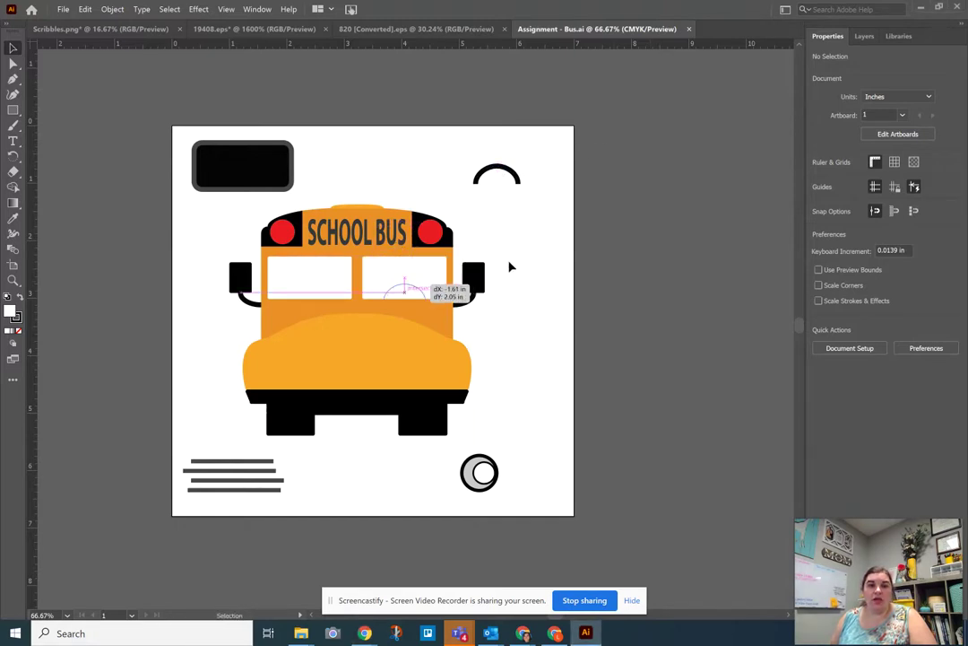
click(584, 32)
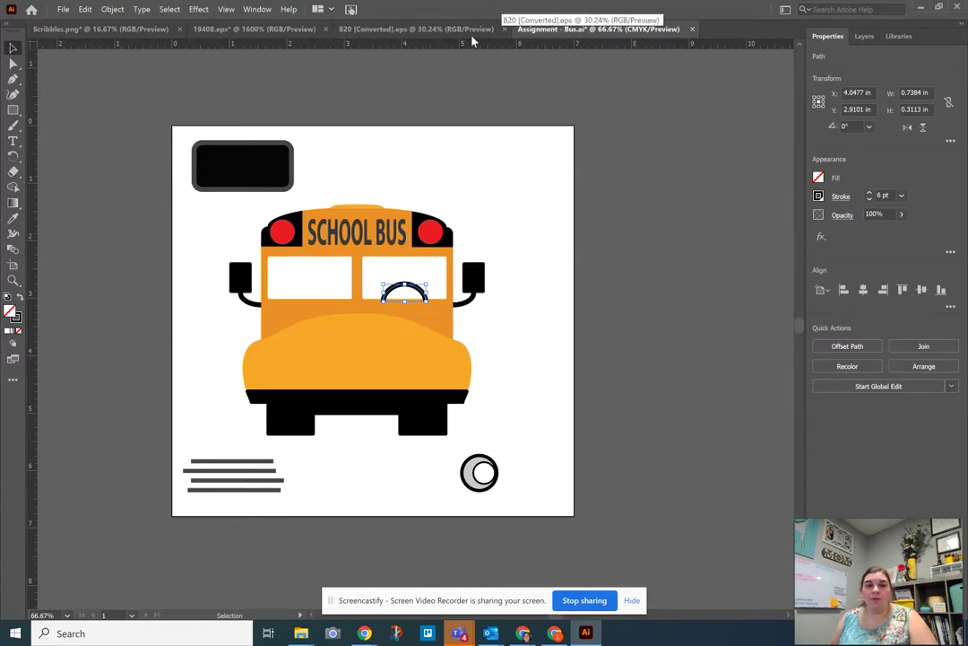
click(395, 30)
click(549, 30)
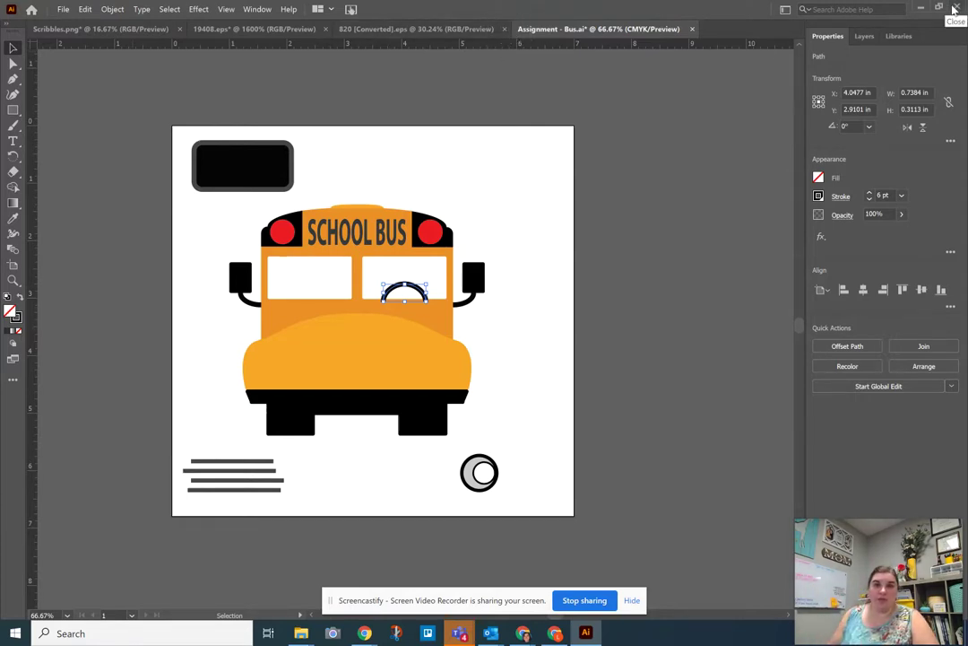
click(589, 32)
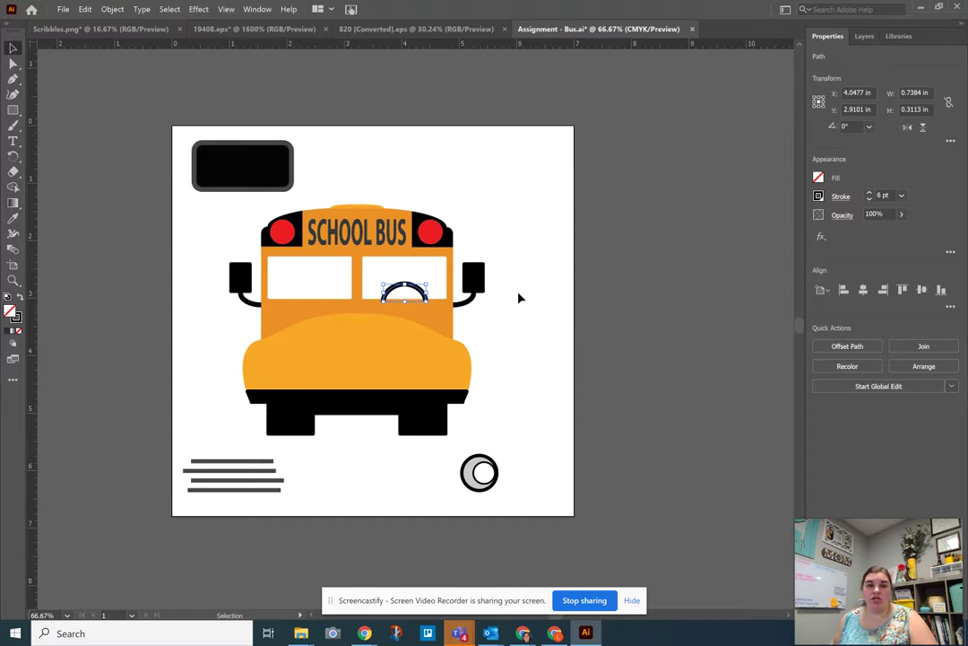
key(Up)
key(Up)
key(Up)
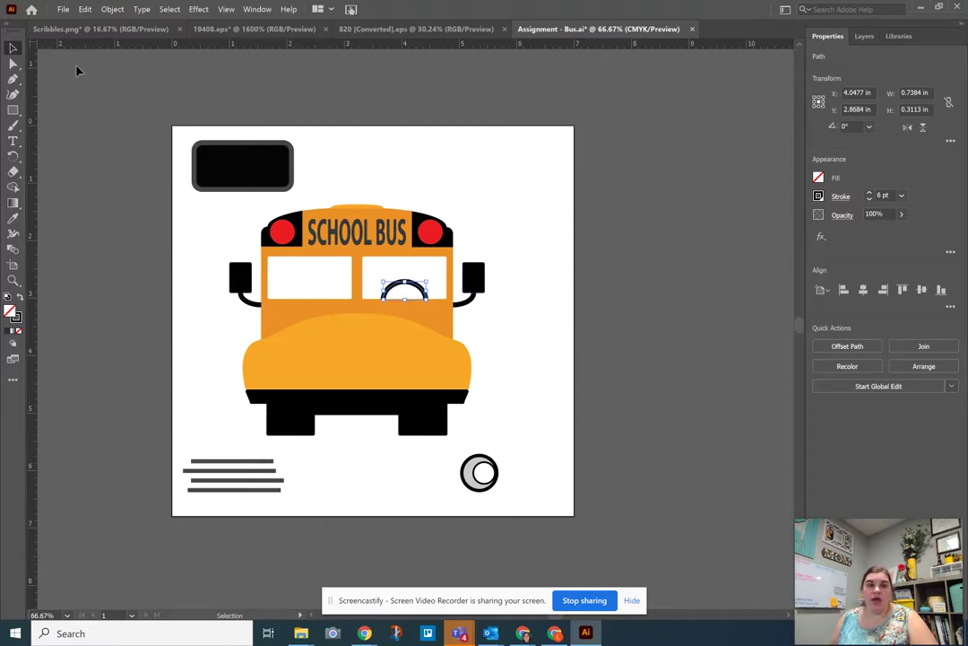
- Save Assignment - Bus.ai with Ctrl+S and confirm the legacy-format warning
click(63, 9)
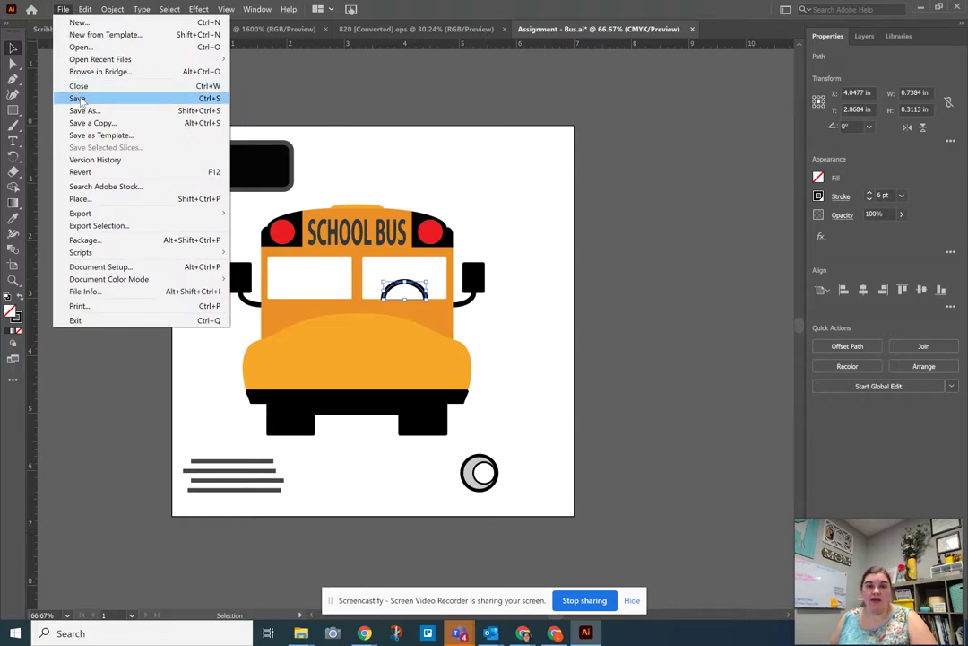
click(215, 102)
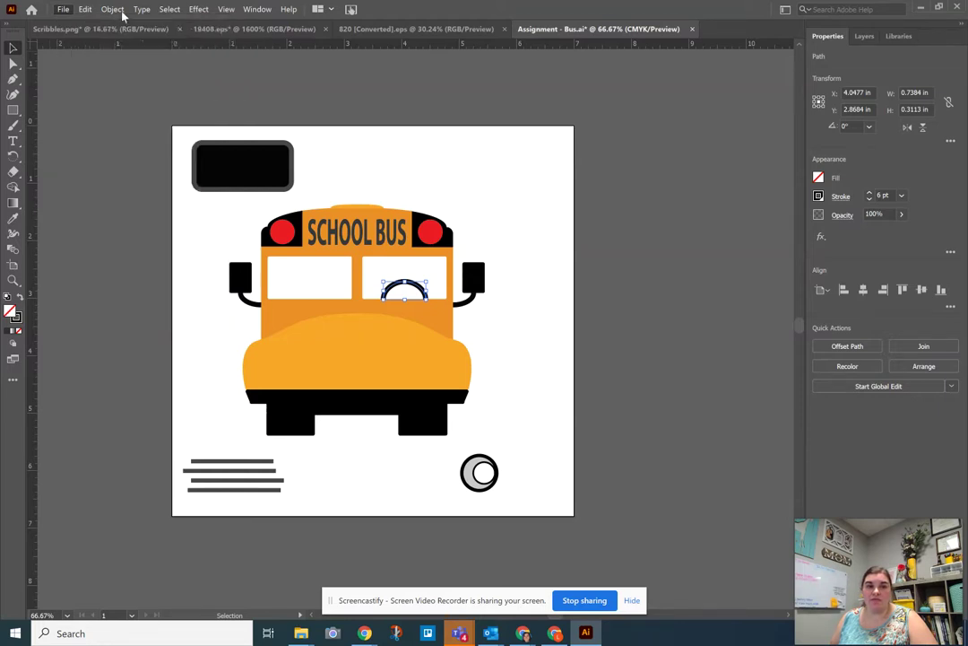
click(63, 9)
click(63, 9)
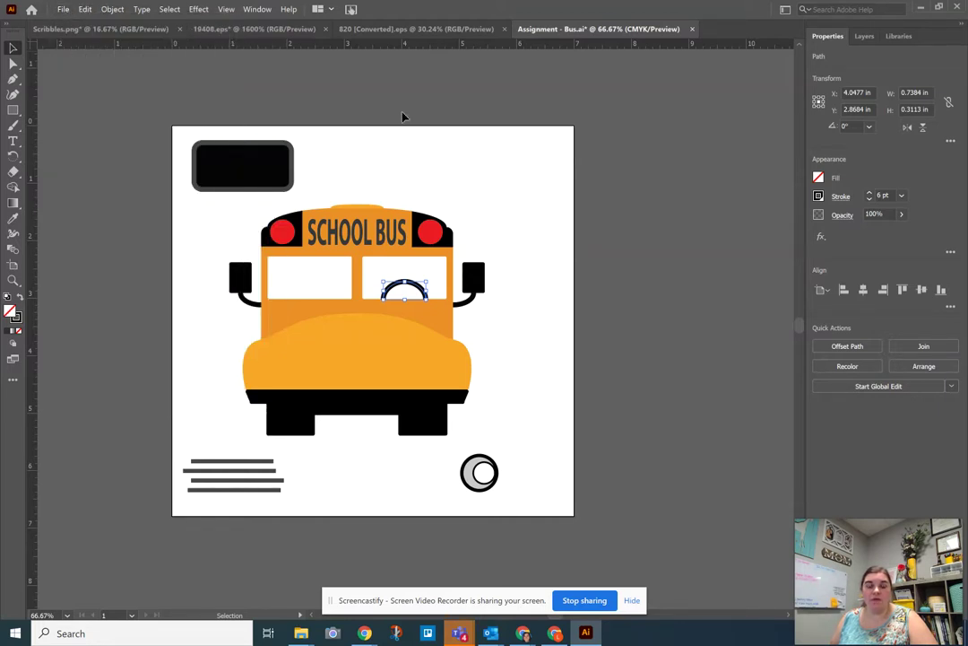
key(a)
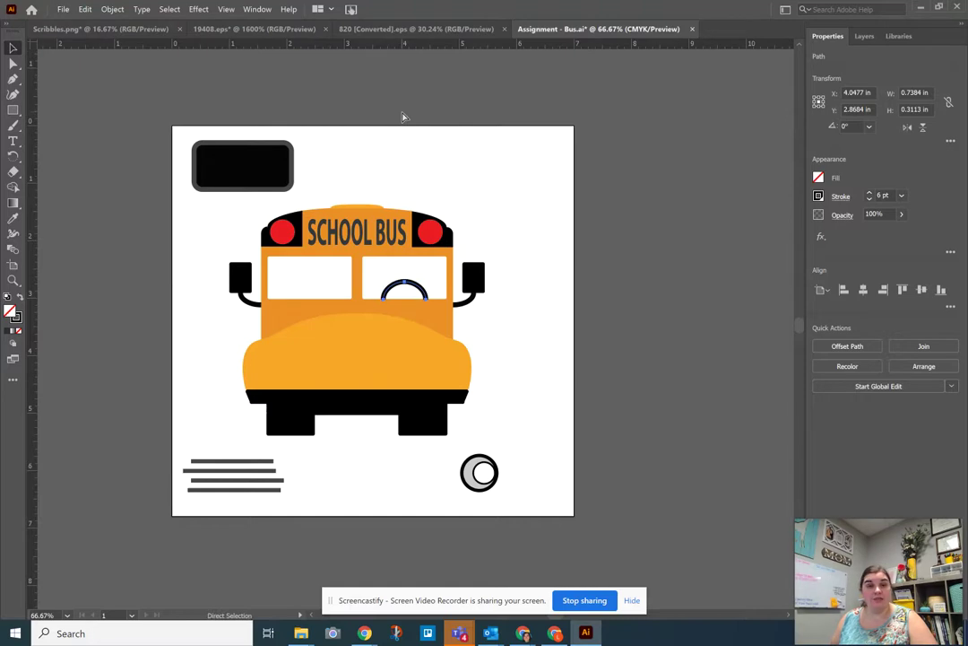
key(ctrl+s)
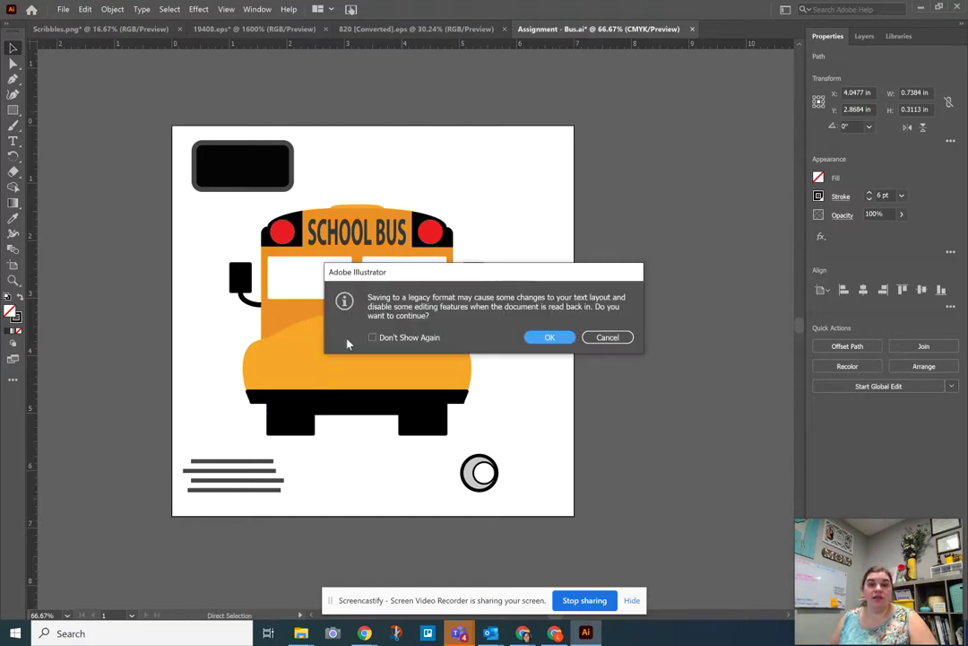
click(538, 338)
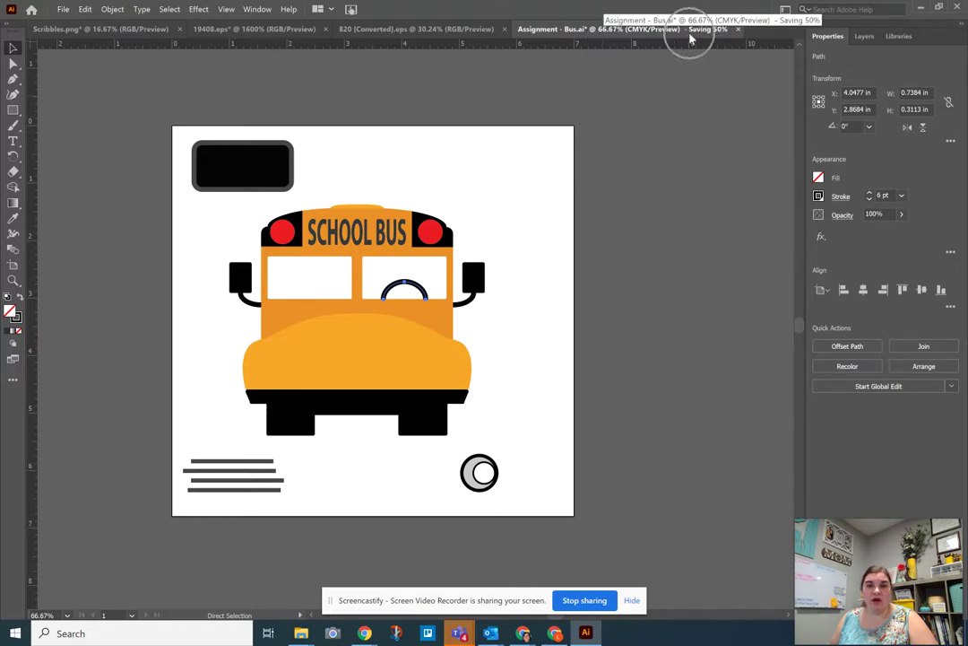
key(v)
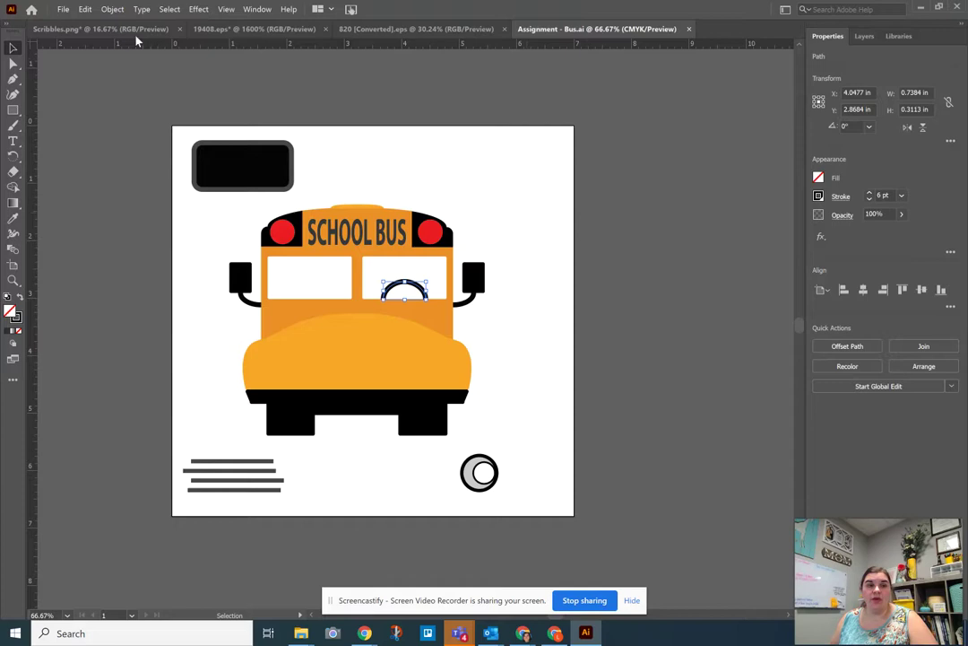
- Open File > Export > Export for Screens and start renaming Artboard 1
click(63, 10)
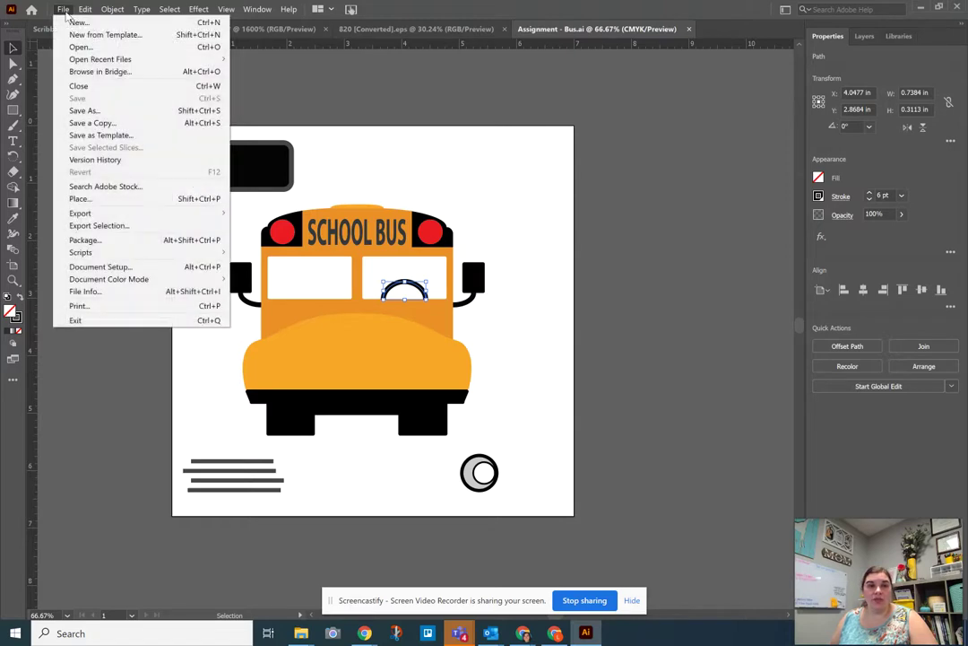
mouse_move(206, 214)
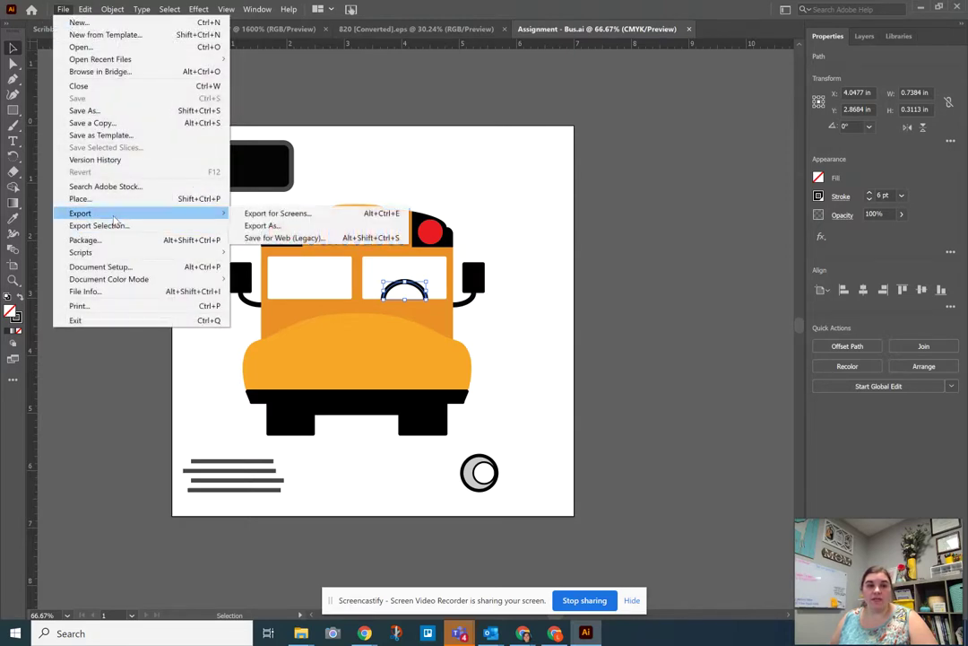
click(316, 215)
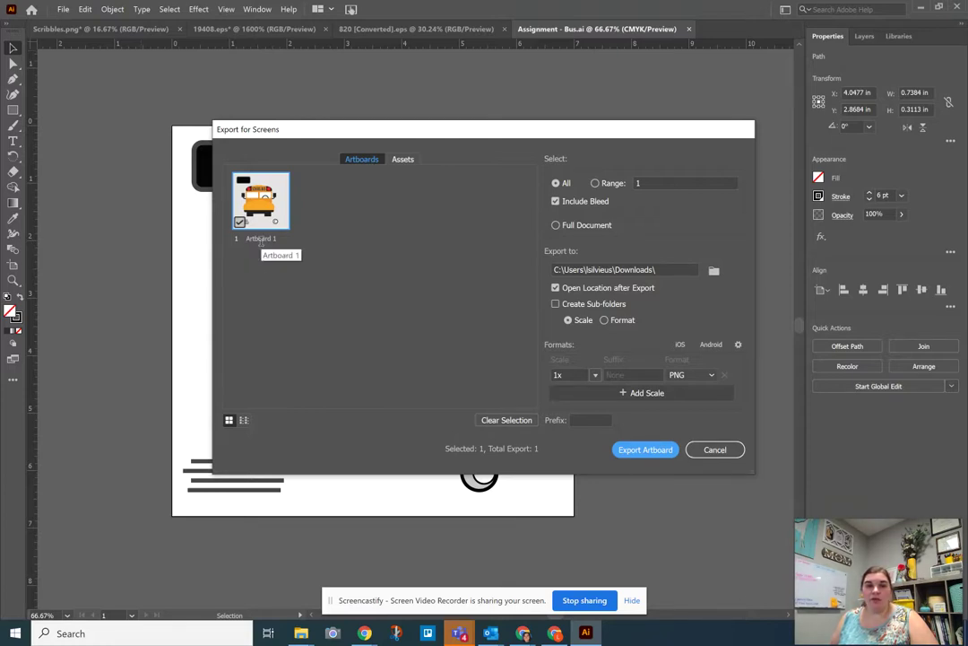
double_click(258, 238)
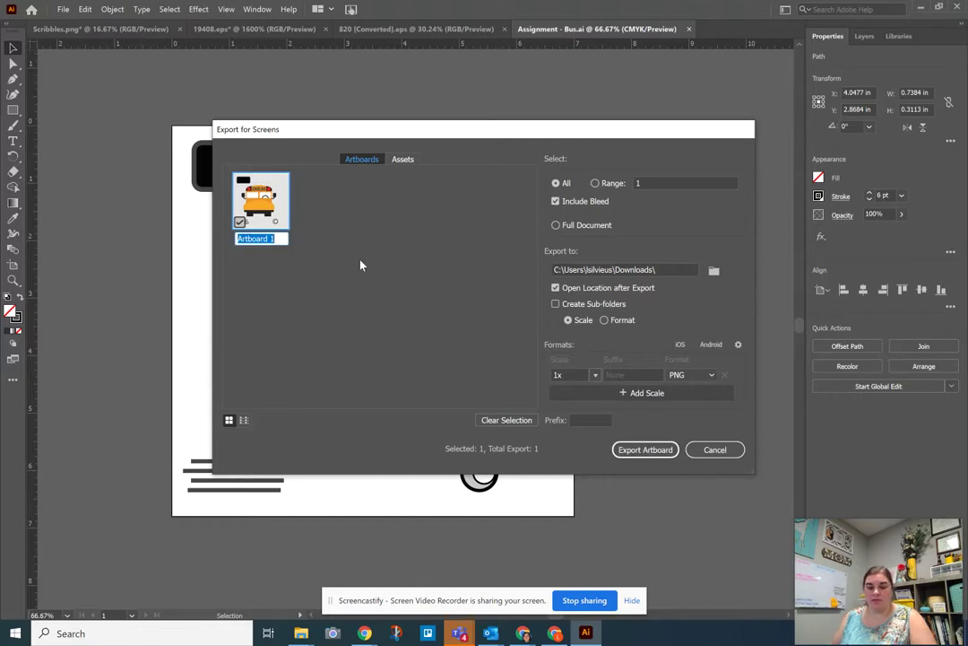
- Name the artboard 'Bus Completed' and switch the export selection to Range 1
text(Bus Complet)
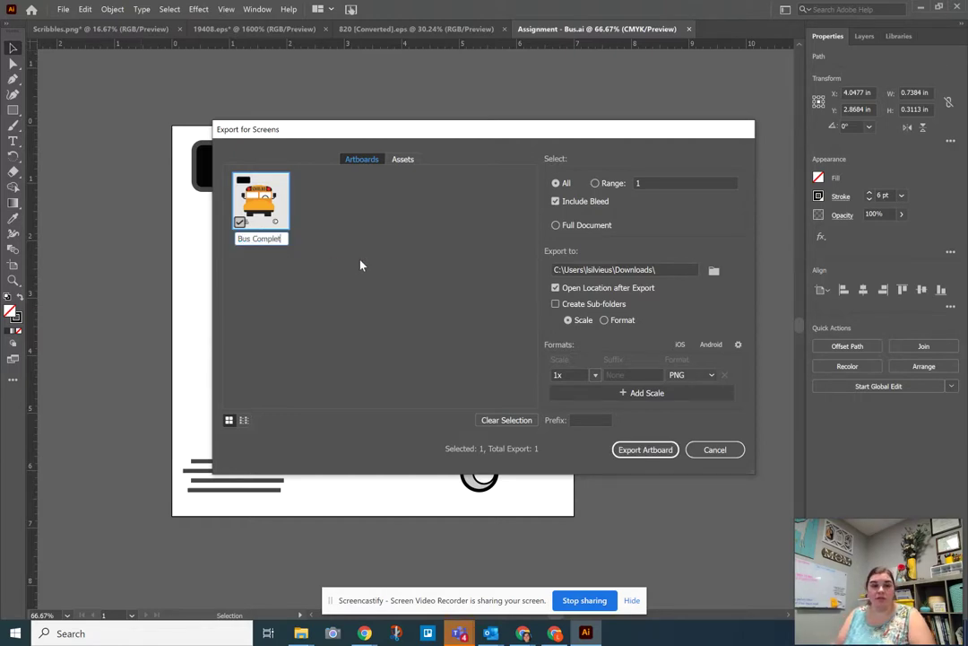
text(ed)
key(Return)
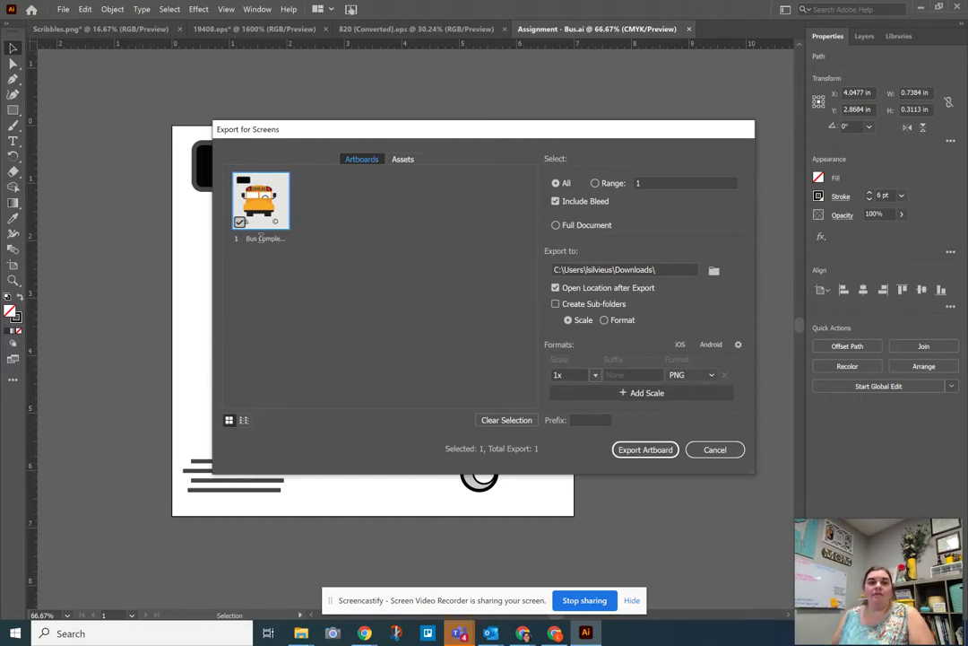
double_click(260, 239)
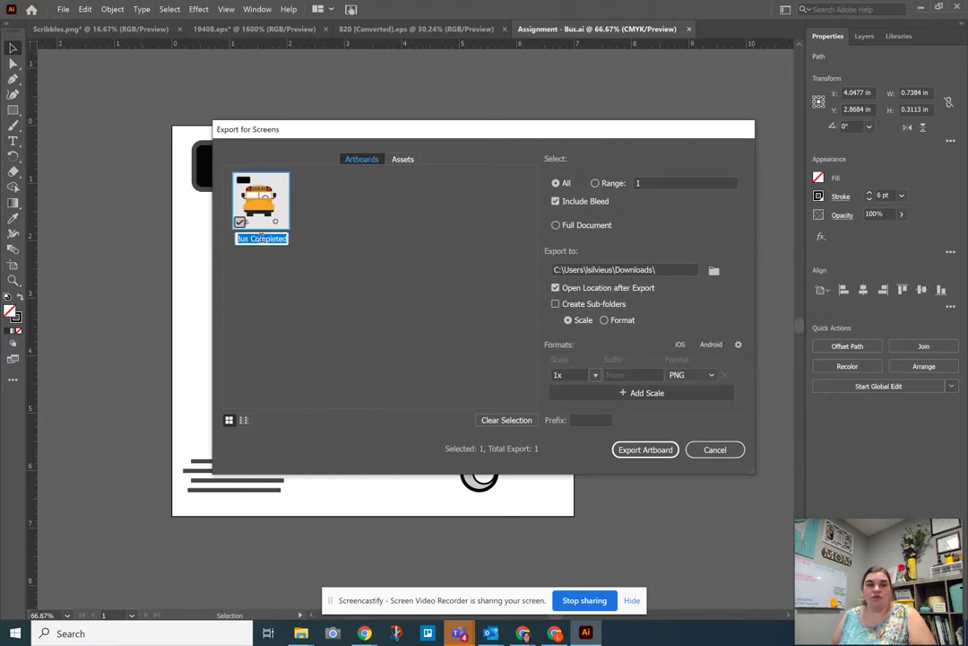
click(288, 269)
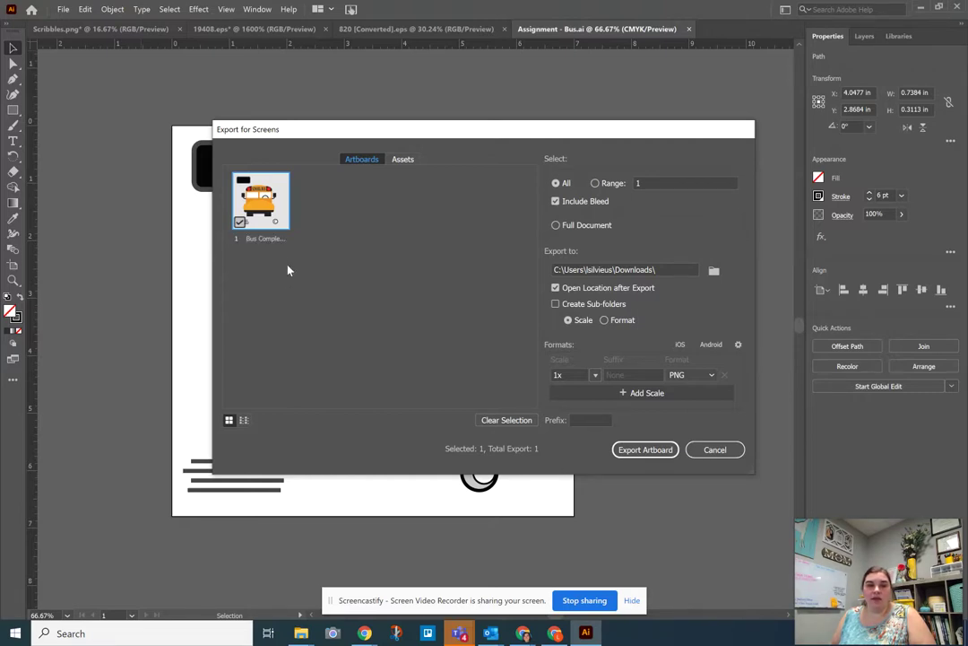
click(240, 222)
click(240, 223)
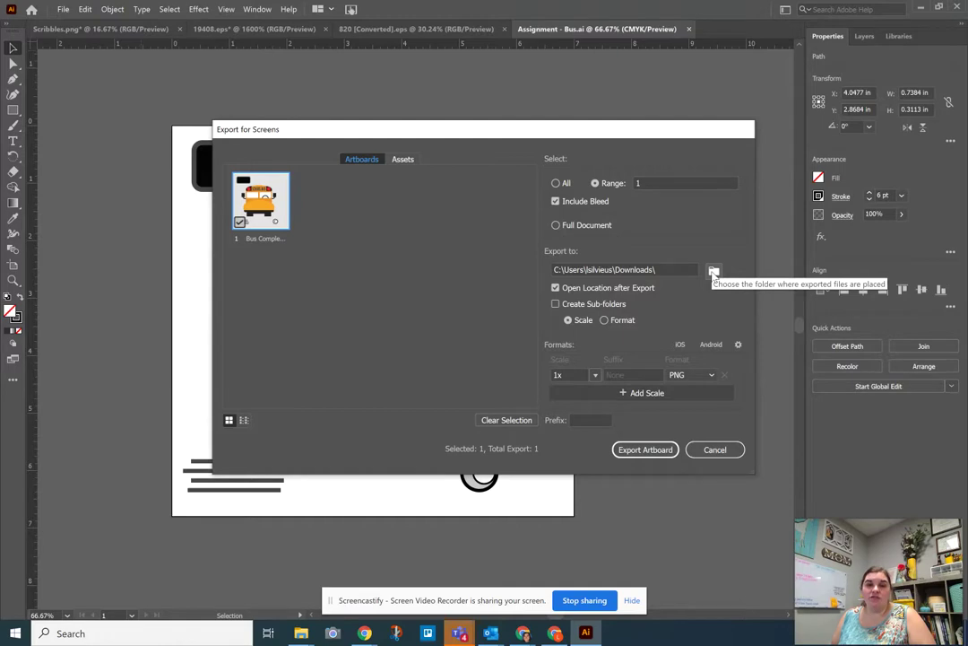
- Set the export folder to ! 2021 Remote Learning > Digital Design 1
click(714, 272)
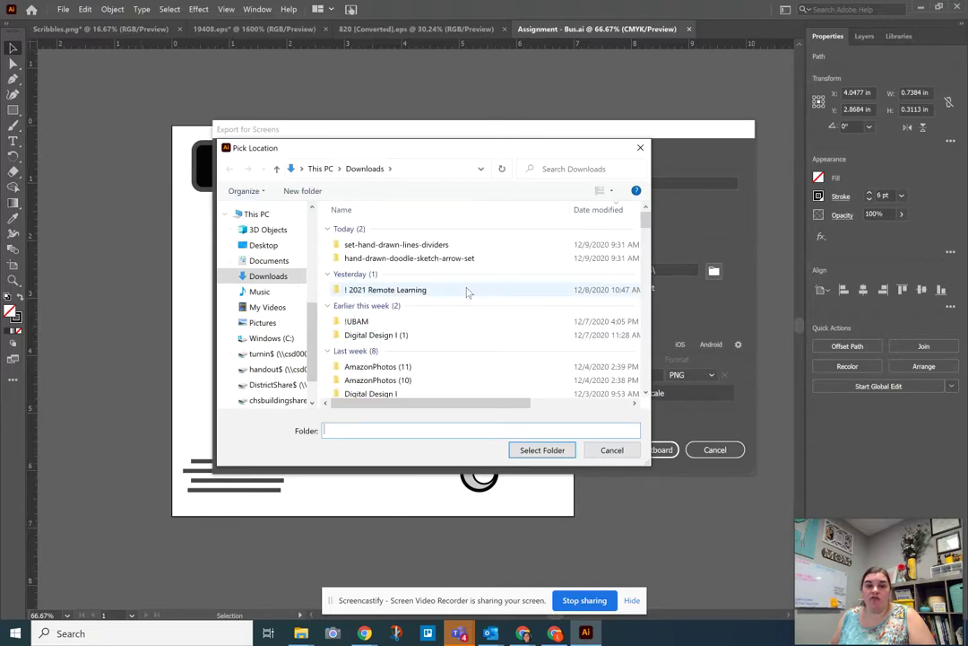
double_click(361, 291)
double_click(364, 332)
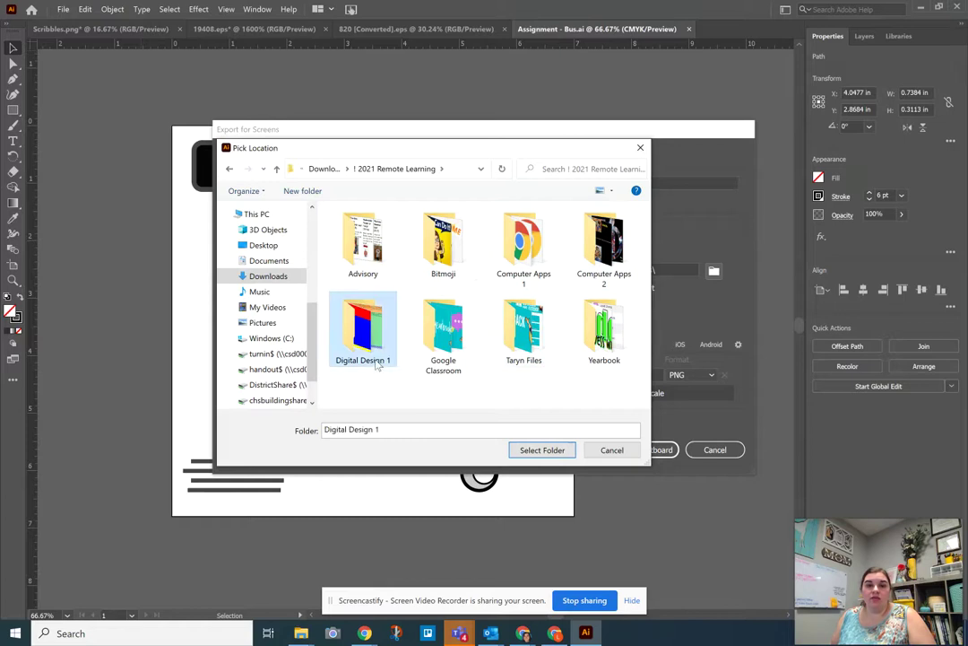
click(542, 450)
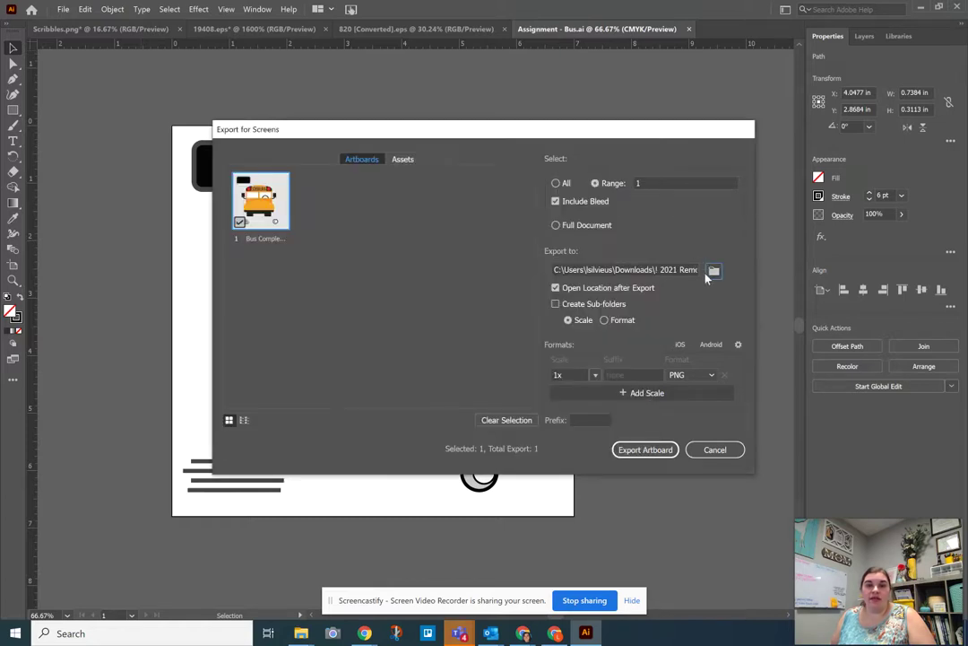
click(583, 309)
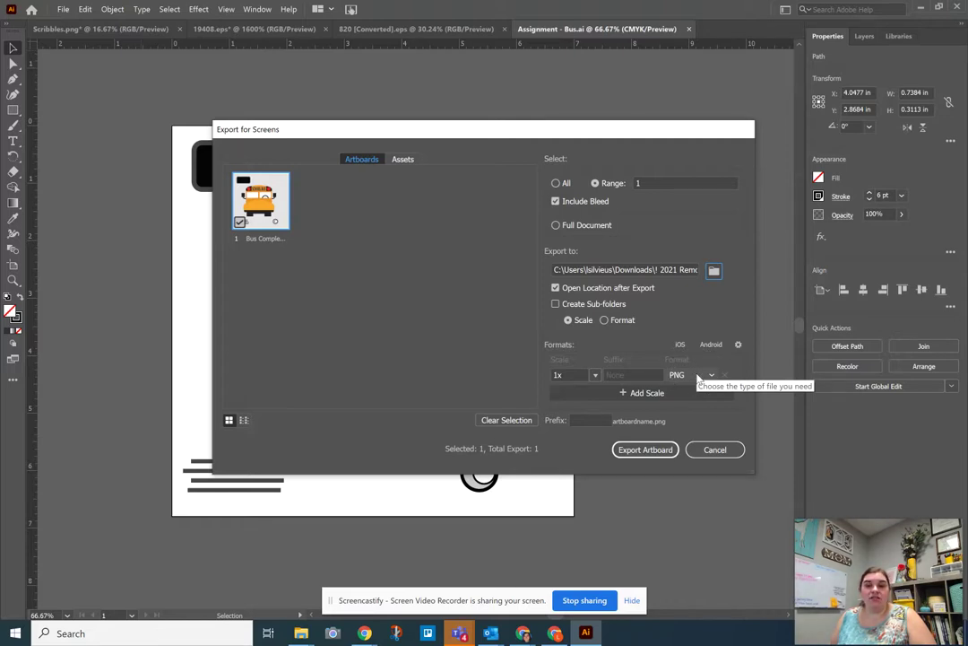
click(699, 376)
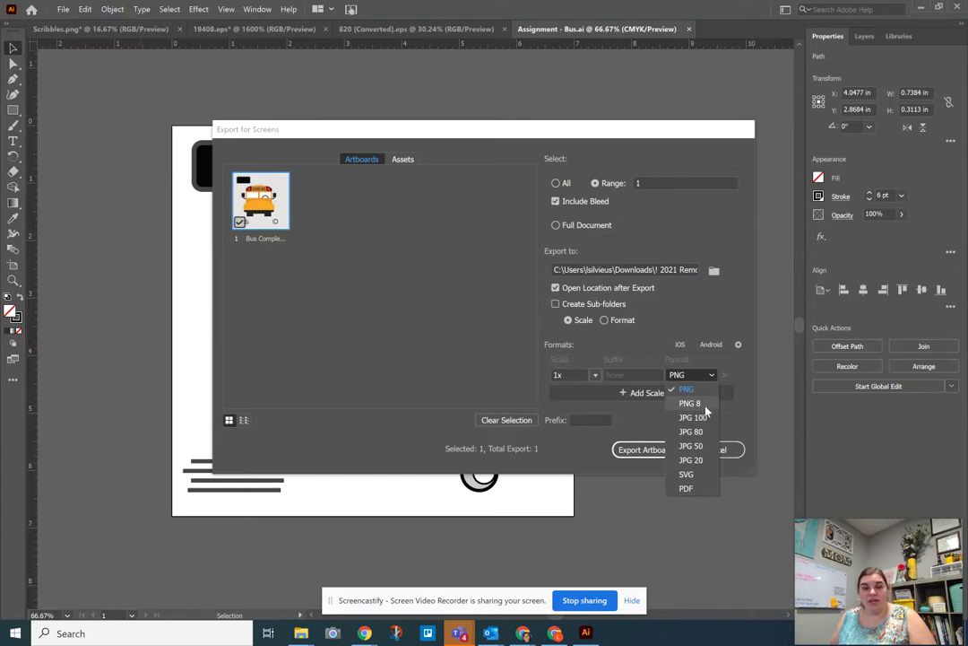
- Choose JPG 100 as the format and export the Bus Completed artboard
click(708, 395)
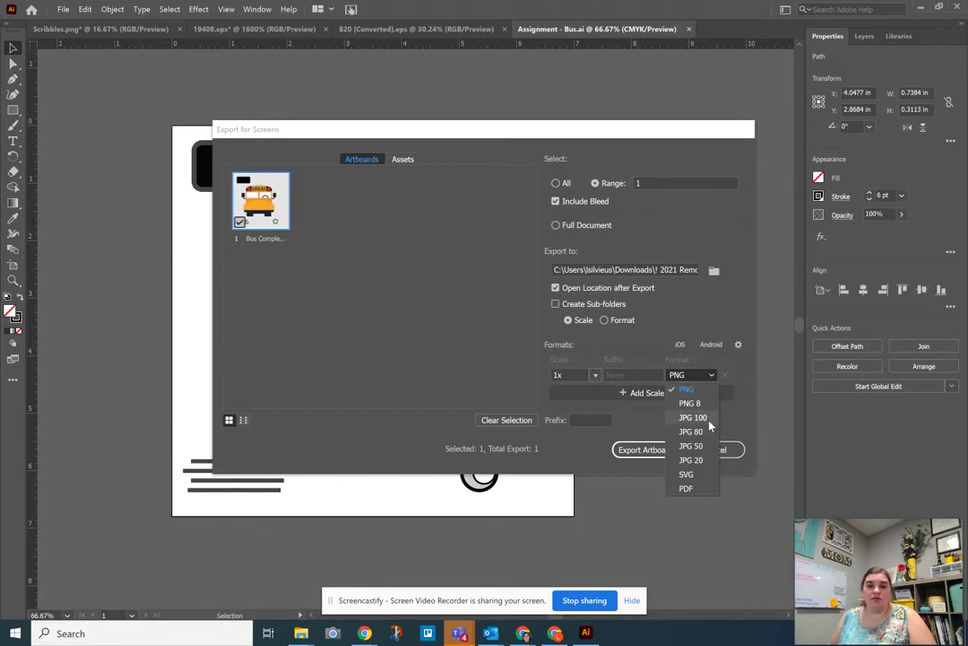
click(708, 418)
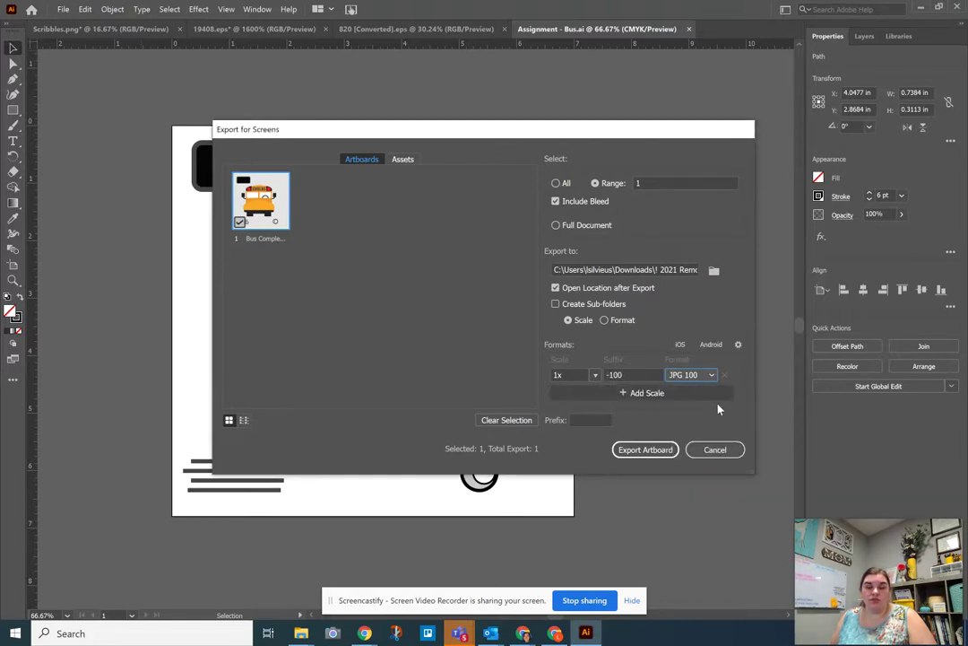
click(659, 455)
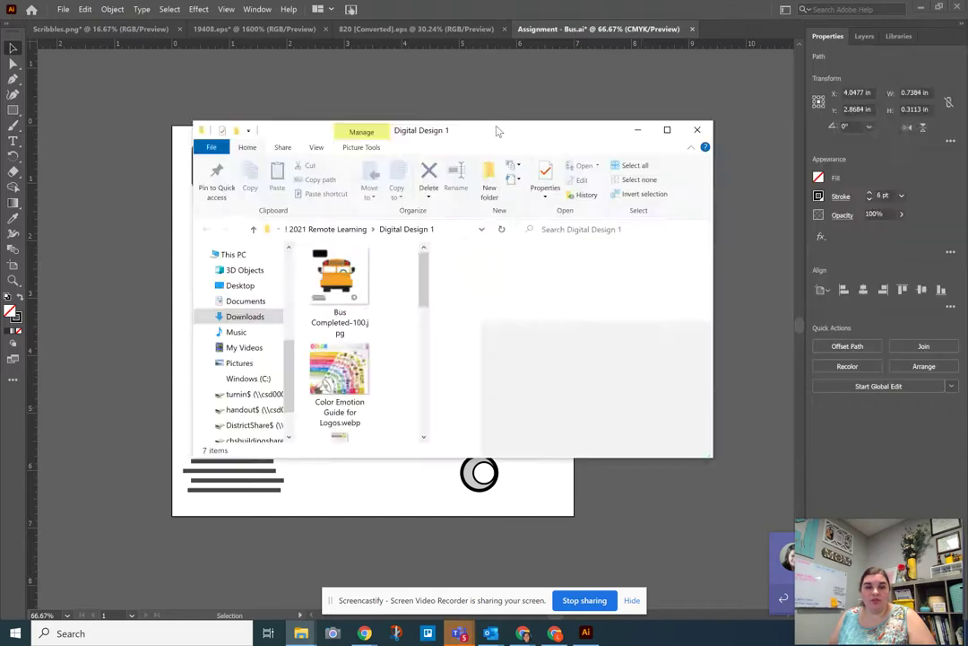
- Move the Explorer window aside and preview Bus Completed-100.jpg in Digital Design 1
drag(497, 131, 573, 96)
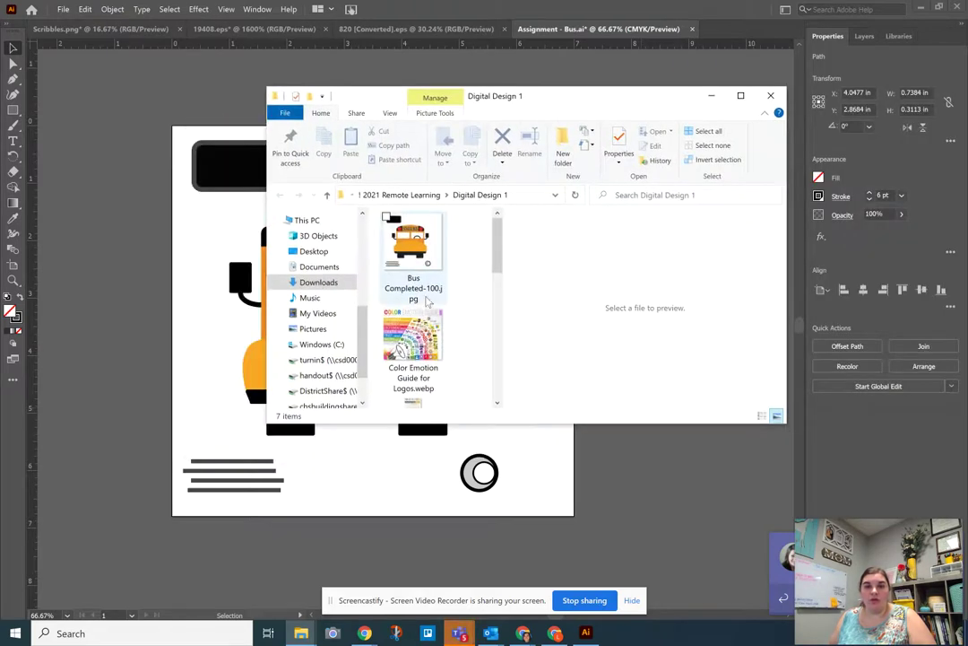
click(423, 299)
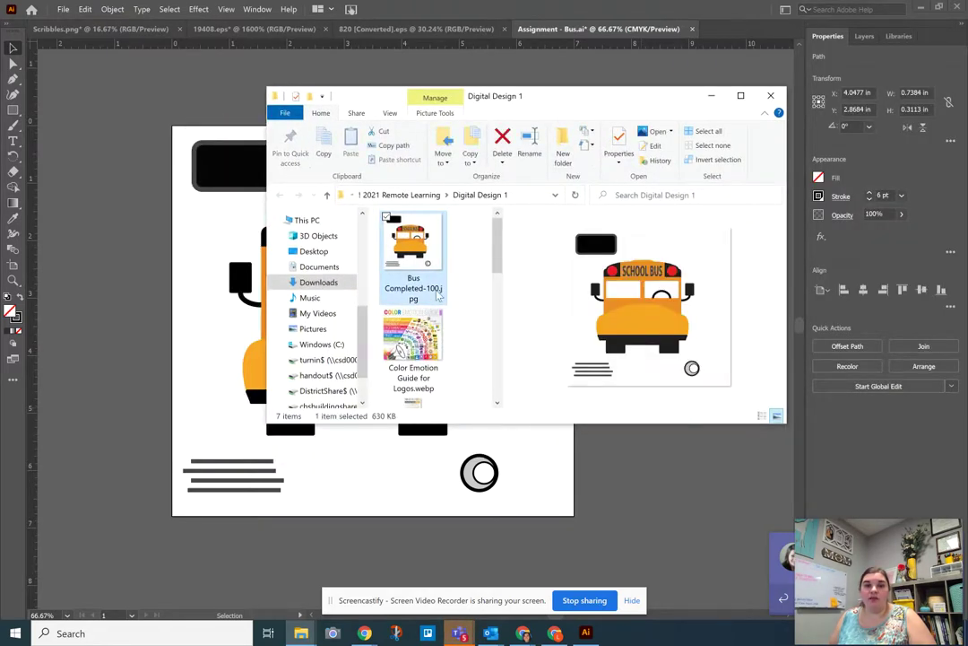